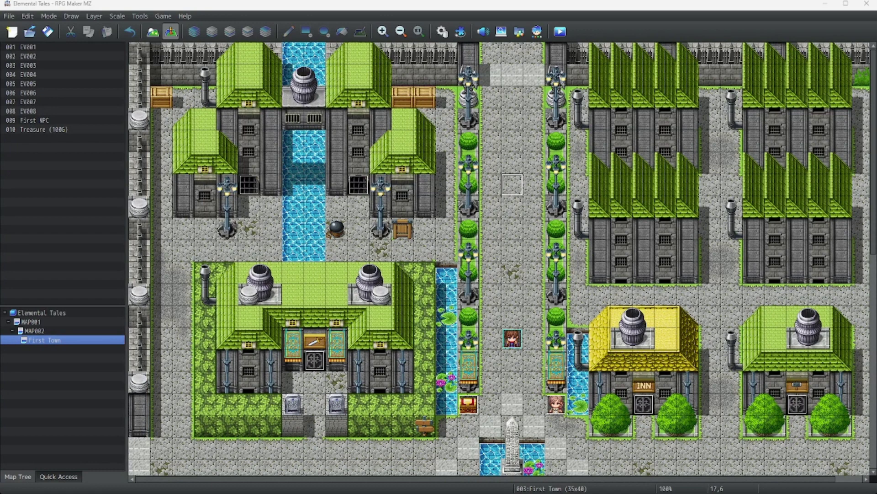
Switch to the Pixlr editor in the browser and open the recent !Door2.png project.
left_click(374, 209)
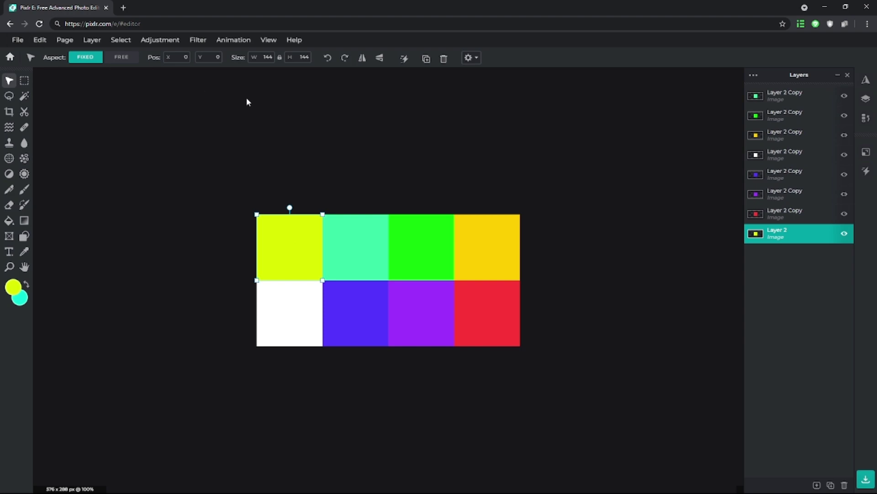
left_click(10, 24)
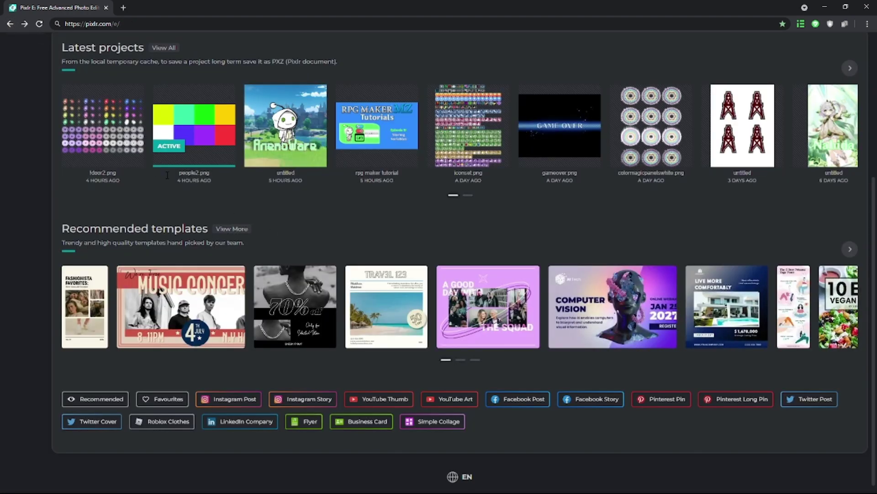
scroll(269, 226, "up", 2)
left_click(96, 210)
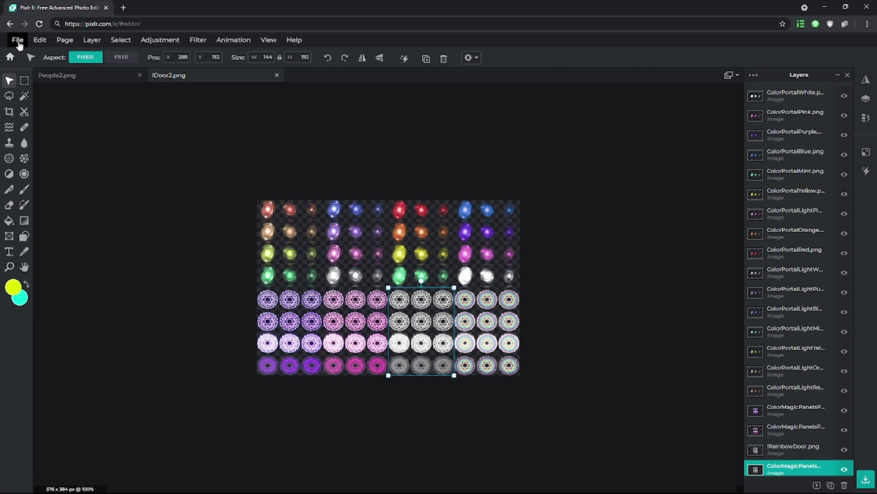
Start saving the portal sprite sheet as a transparent PNG image.
left_click(18, 40)
left_click(40, 39)
mouse_move(18, 41)
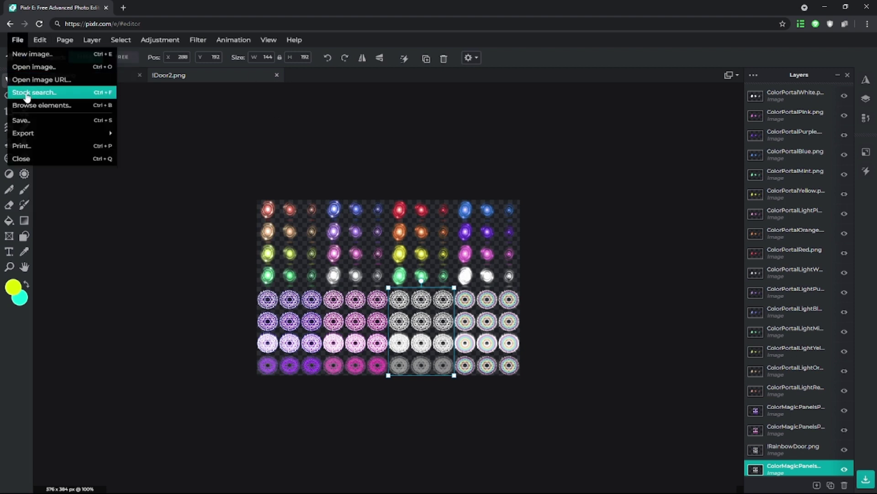
left_click(53, 123)
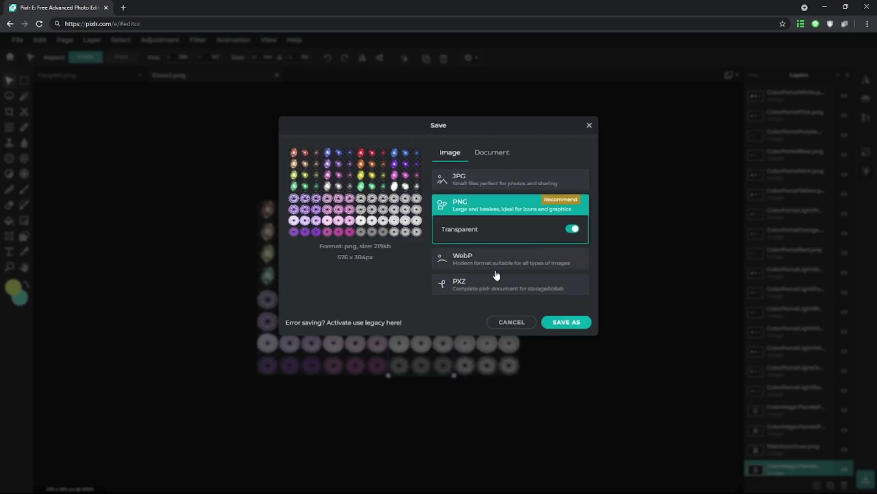
left_click(566, 324)
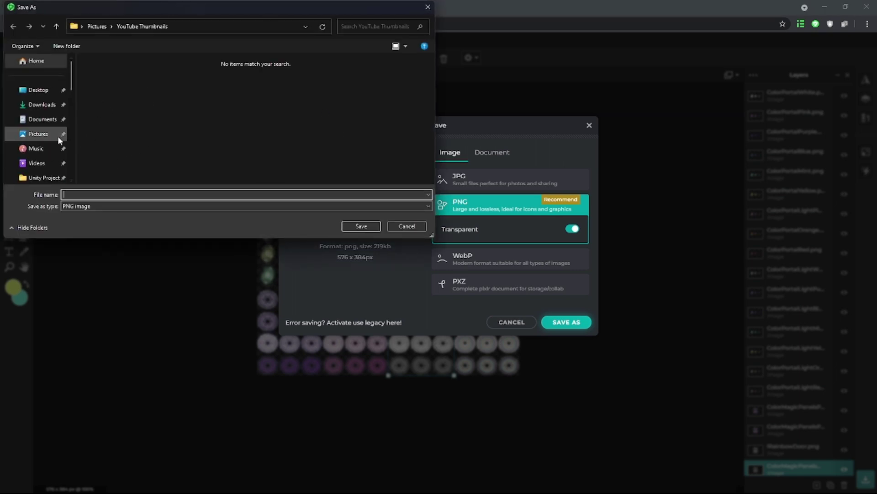
Save the sheet as !Portals1 in the ProjectElemental project's img/characters folder.
scroll(57, 135, "down", 1)
left_click(56, 151)
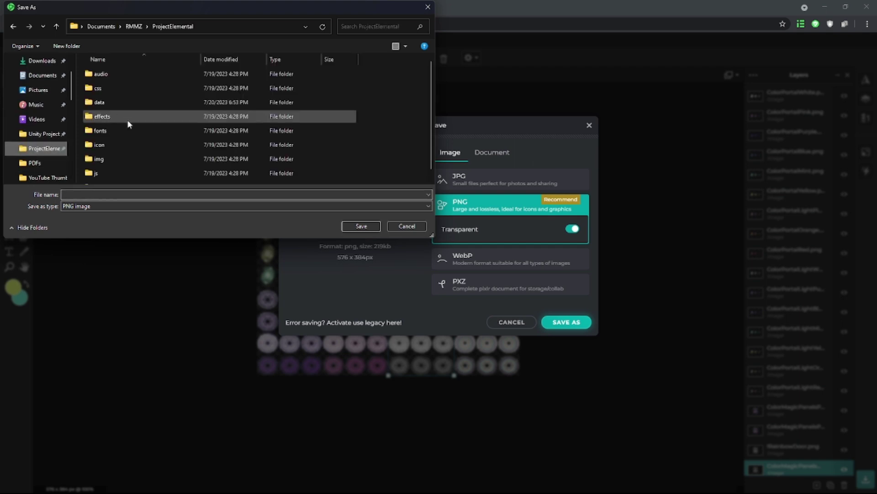
double_click(121, 159)
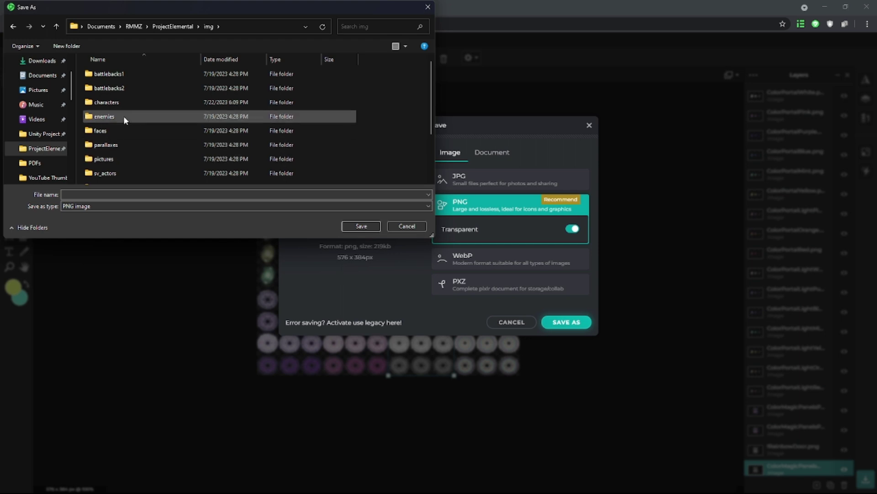
left_click(119, 103)
double_click(118, 102)
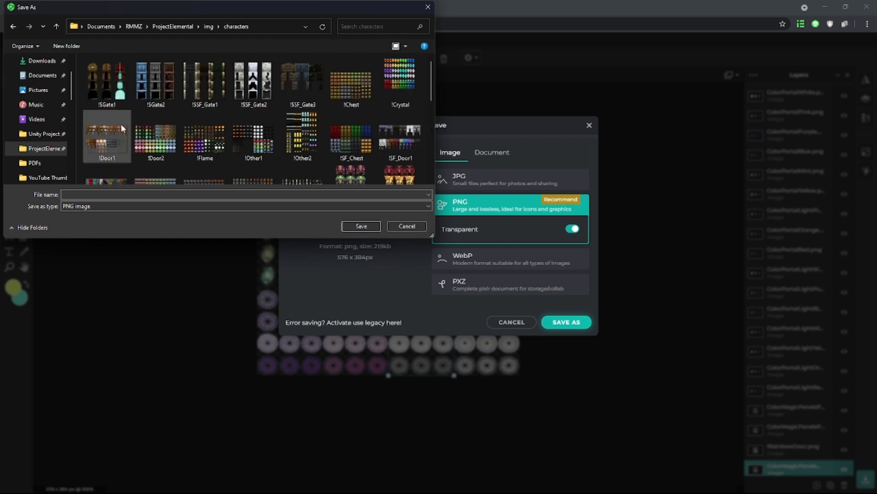
left_click(116, 195)
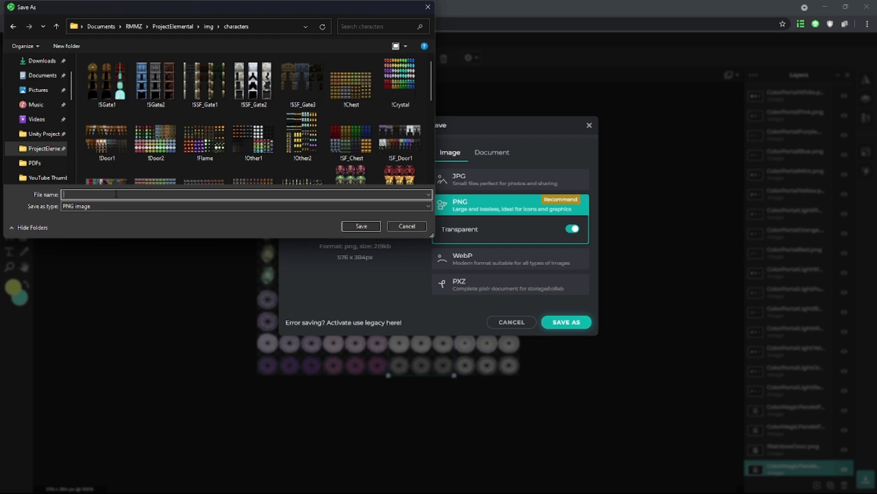
type("!Portals1")
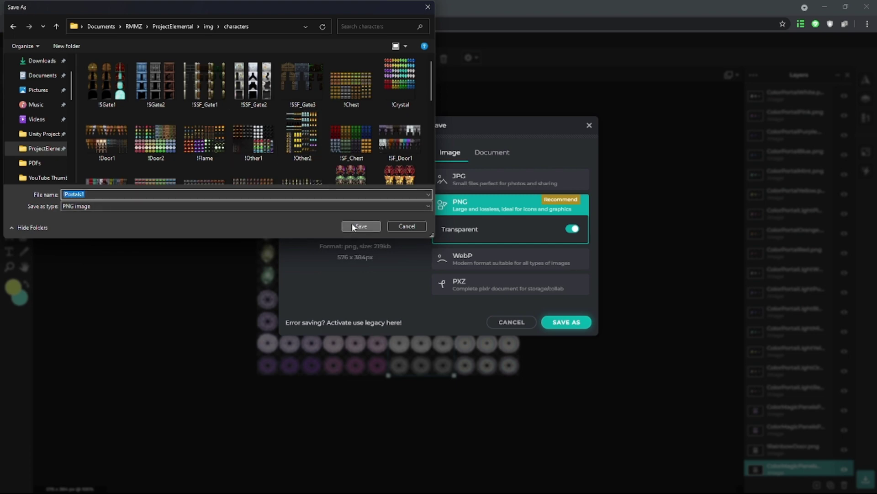
left_click(359, 227)
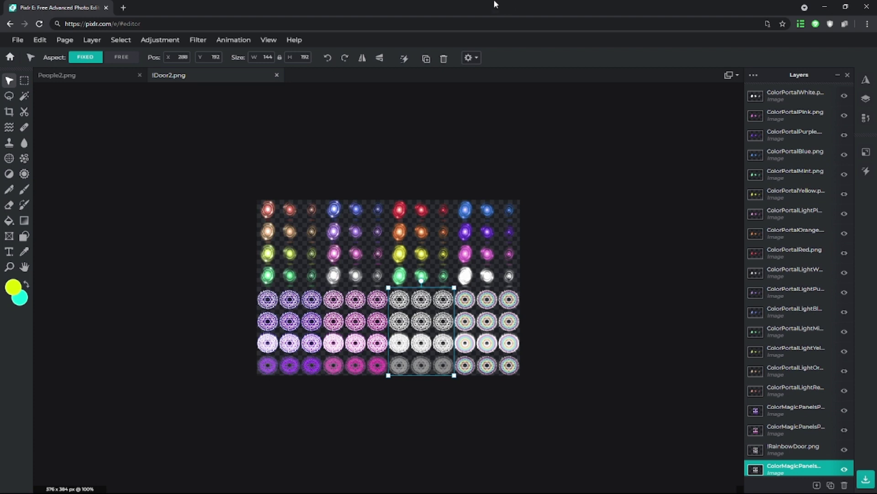
Close the browser window and create a new event in RPG Maker MZ on the central path tile at 17,22, below the First Town fountain.
left_click_drag(491, 4, 441, 102)
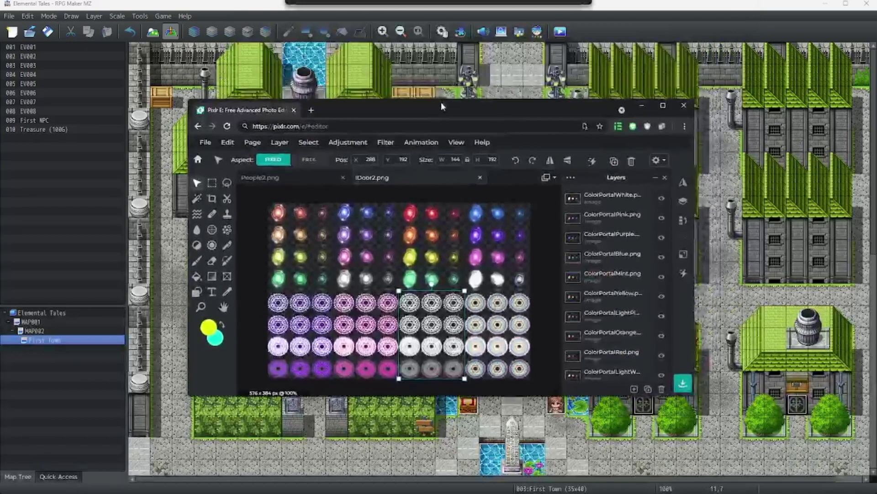
left_click(684, 107)
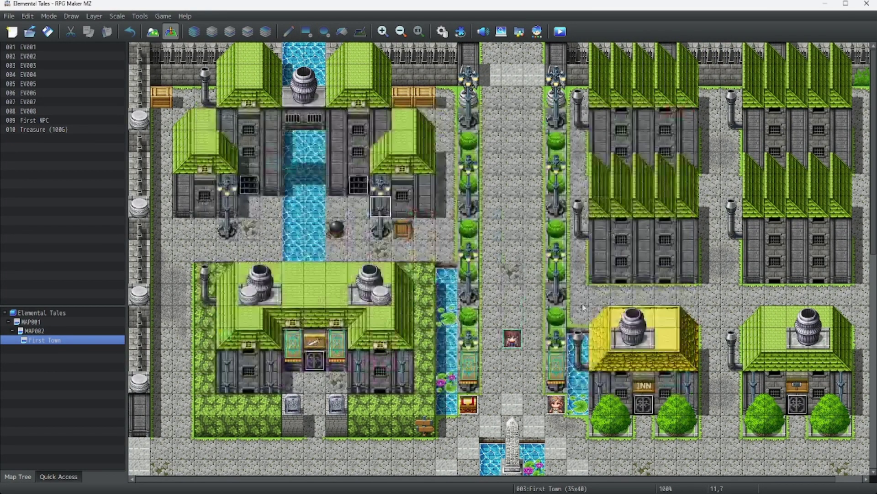
middle_click_drag(542, 366, 508, 355)
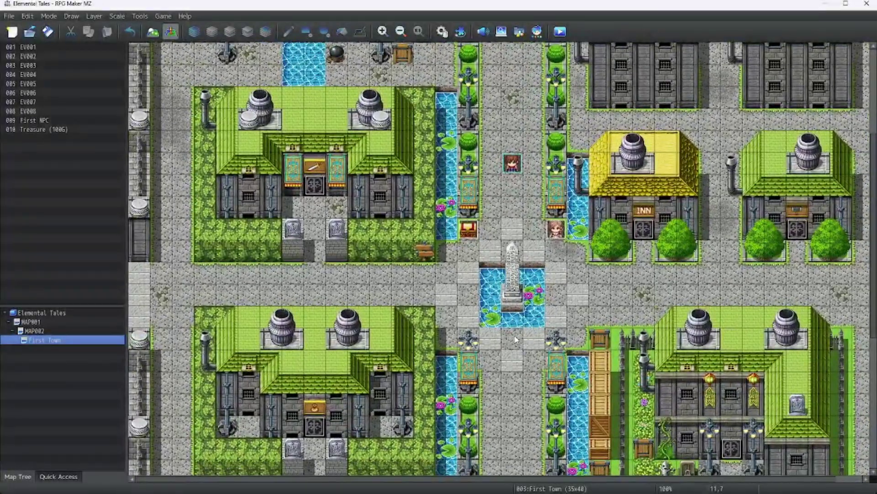
right_click(512, 362)
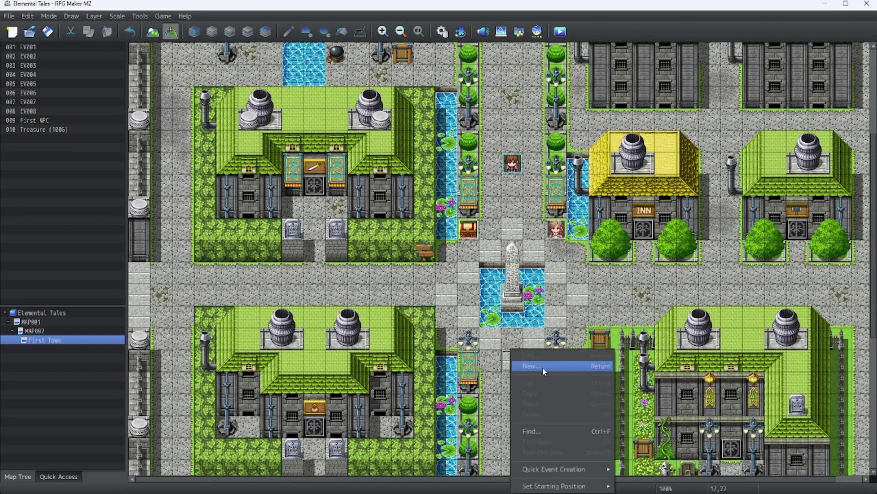
left_click(542, 367)
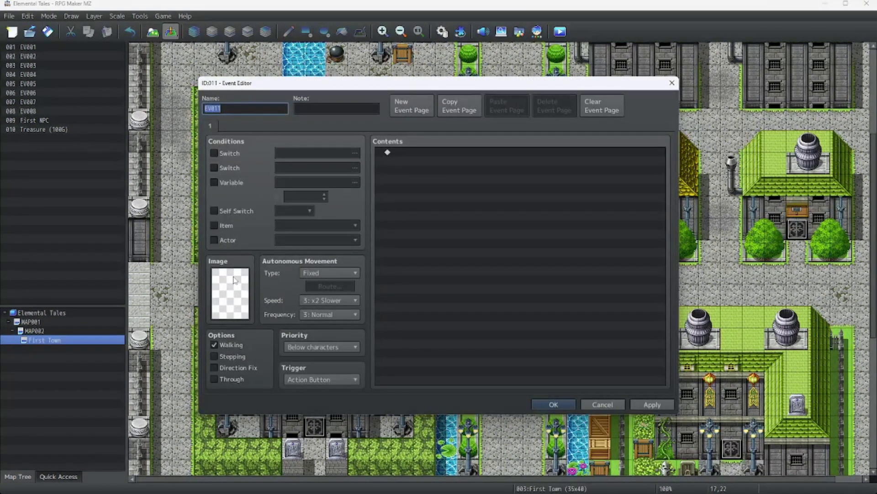
Set the event's image to the middle mint-green portal in the third set of the !Portals1 sheet.
double_click(233, 287)
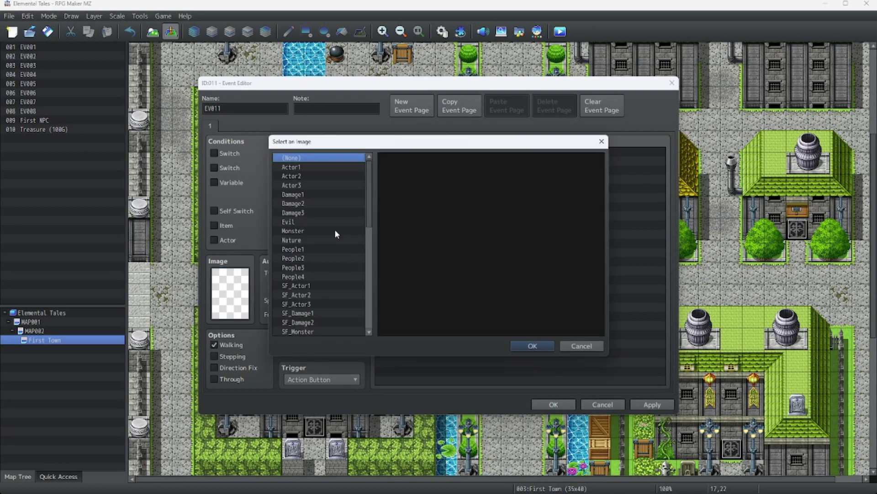
left_click_drag(371, 210, 368, 286)
scroll(313, 278, "down", 1)
scroll(324, 272, "up", 1)
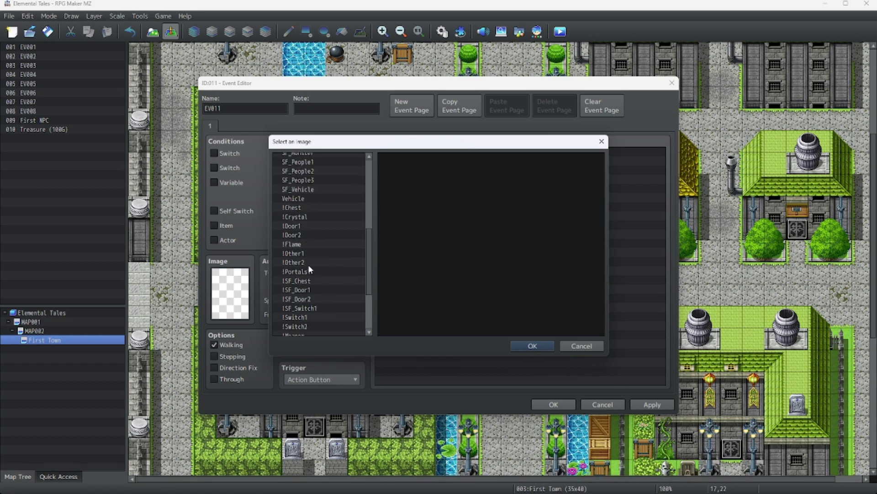
left_click(308, 271)
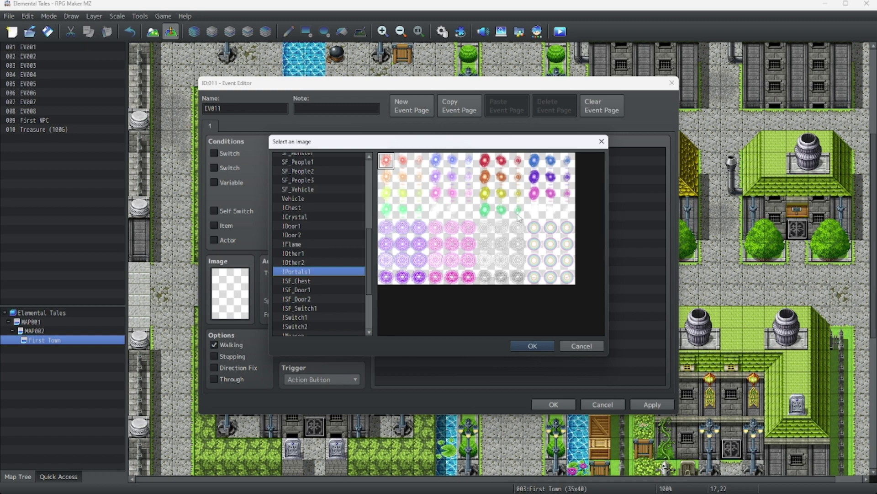
left_click(502, 211)
double_click(502, 212)
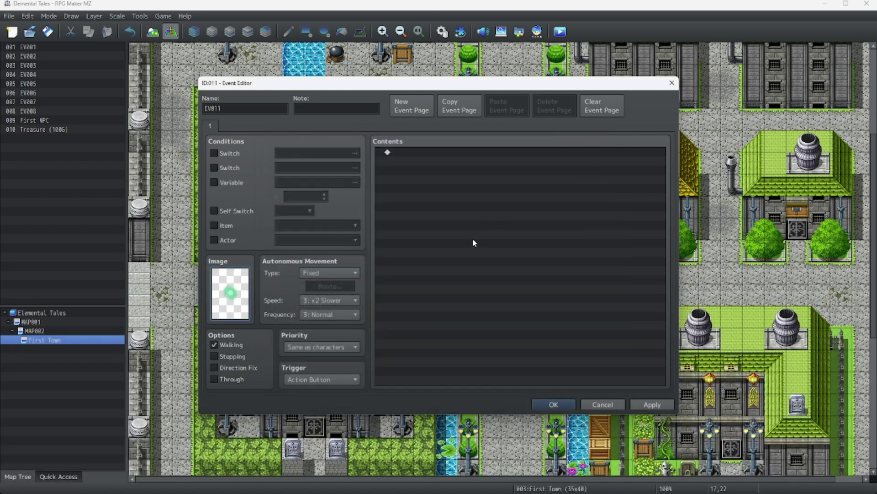
Enable Stepping and Direction Fix, set the priority to Below characters and the trigger to Player Touch, and accept the portal event.
left_click(214, 356)
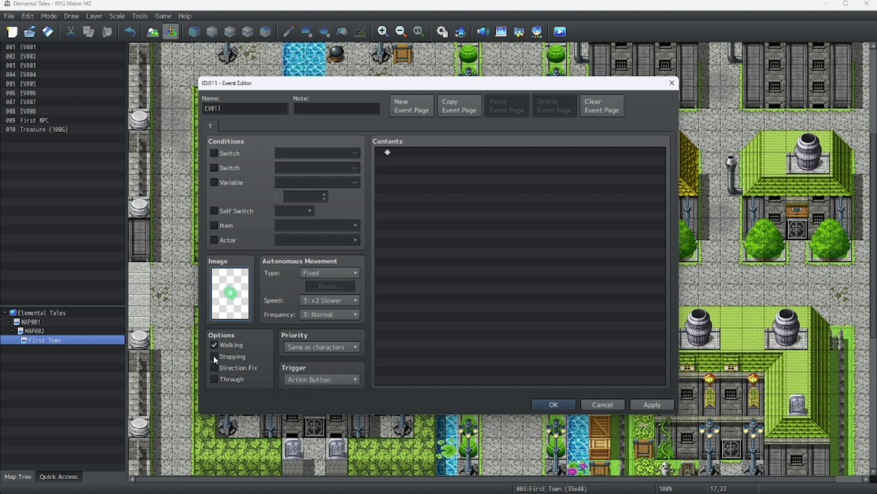
left_click(322, 347)
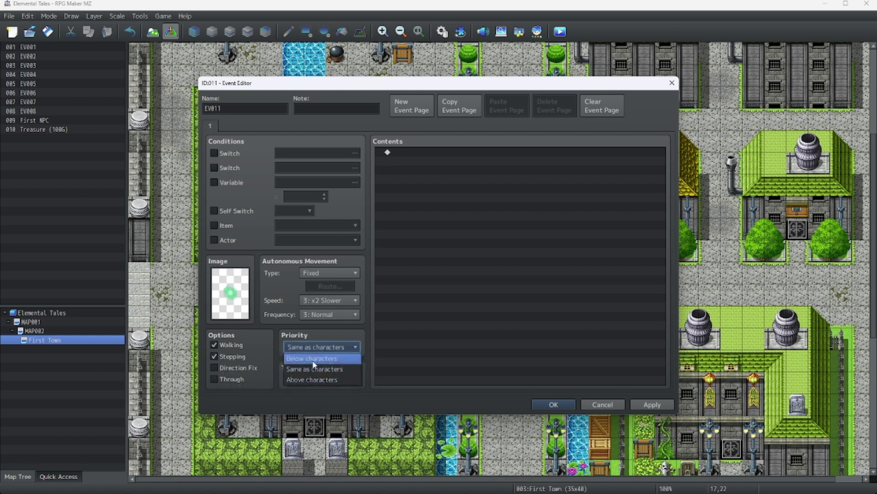
left_click(320, 357)
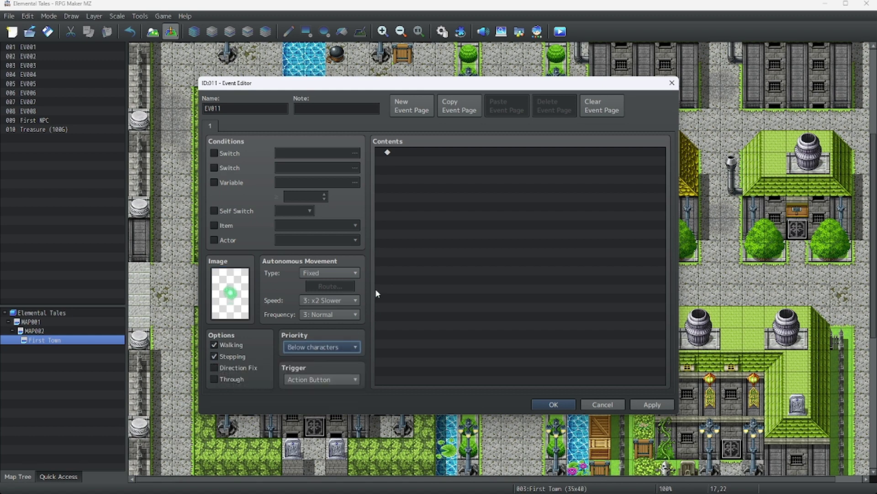
left_click(214, 367)
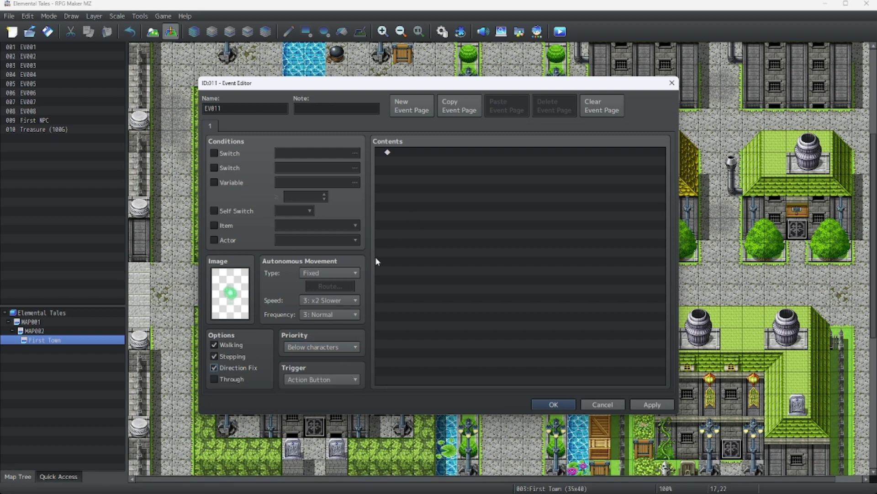
left_click(321, 379)
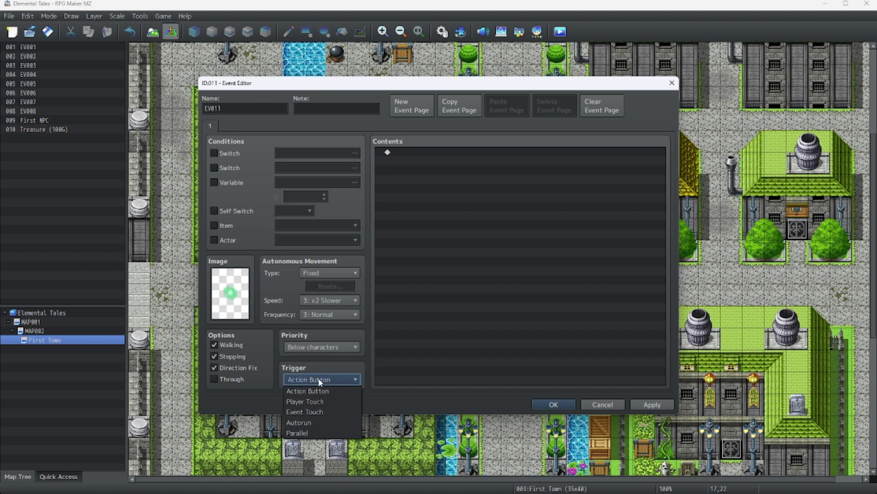
left_click(319, 402)
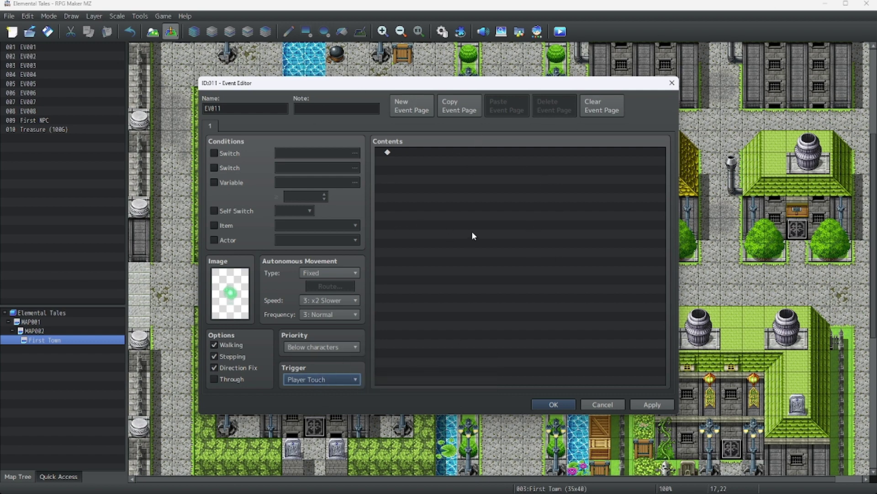
left_click(555, 402)
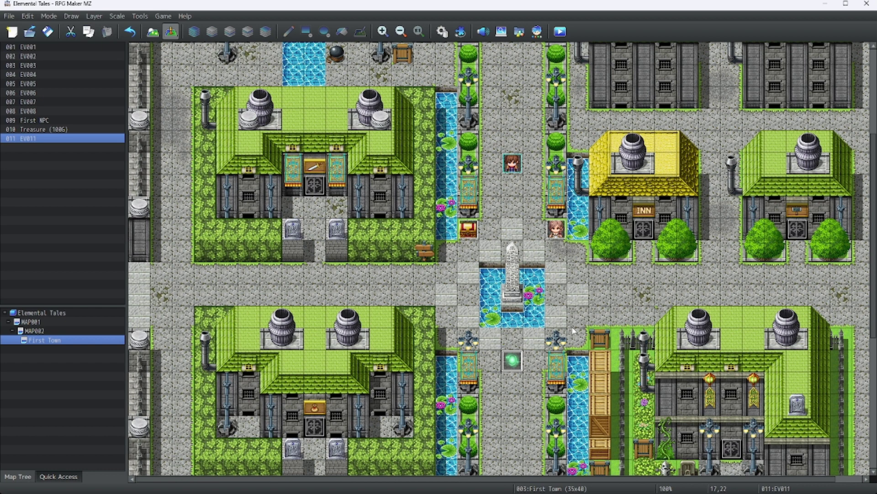
Save the changes and playtest the game to check the portal in First Town, closing the playtest when finished.
left_click(560, 32)
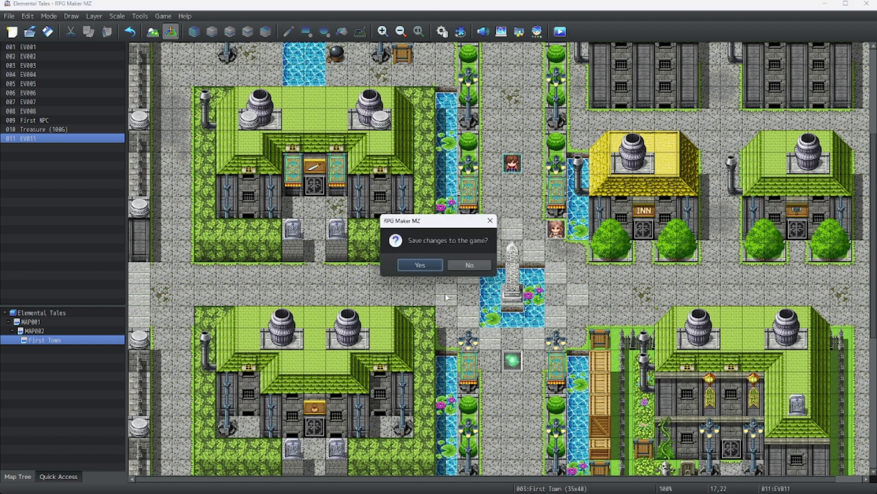
left_click(427, 267)
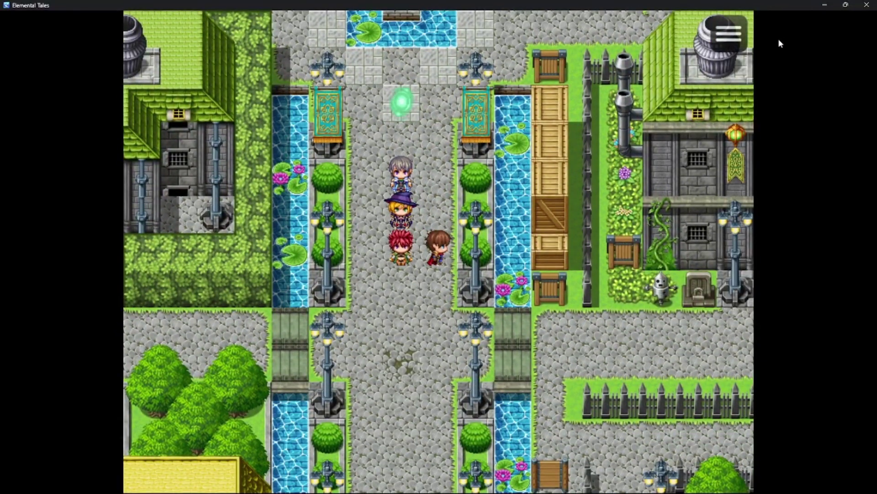
left_click(867, 5)
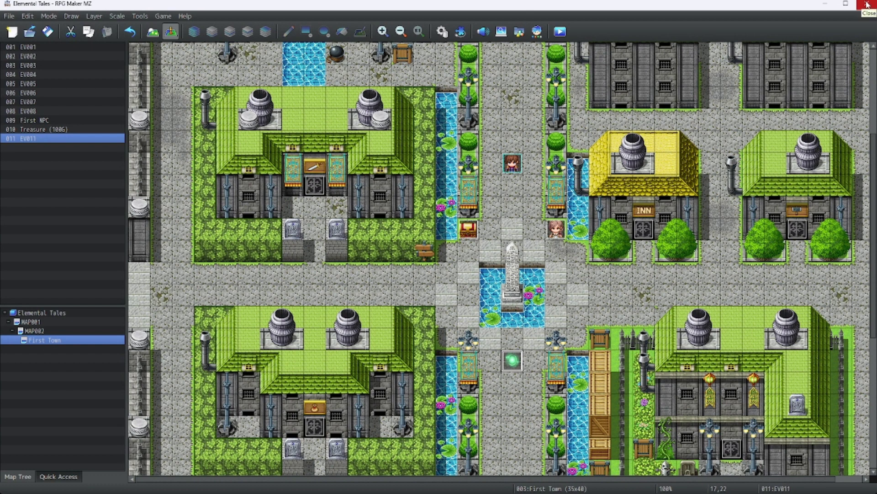
mouse_move(407, 489)
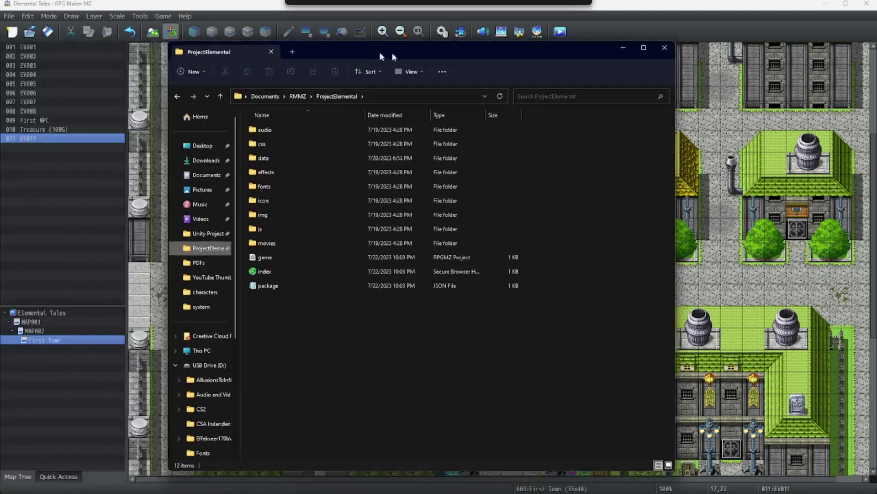
left_click_drag(397, 64, 411, 49)
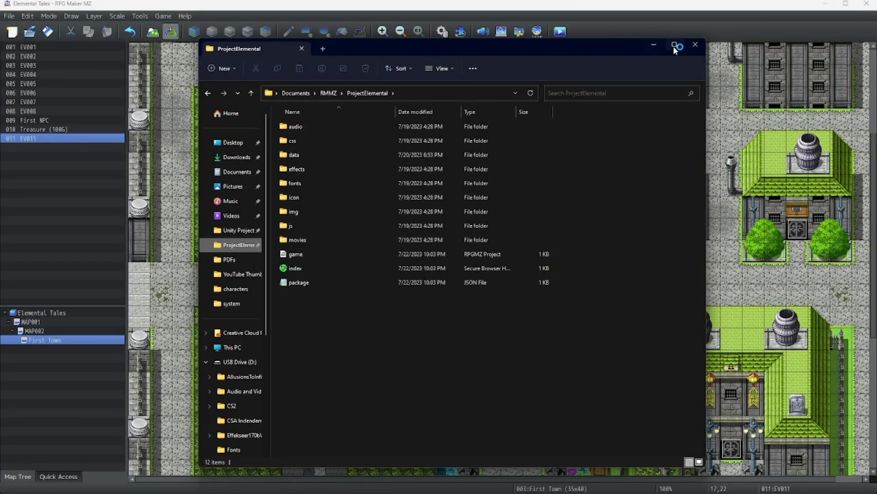
left_click(696, 44)
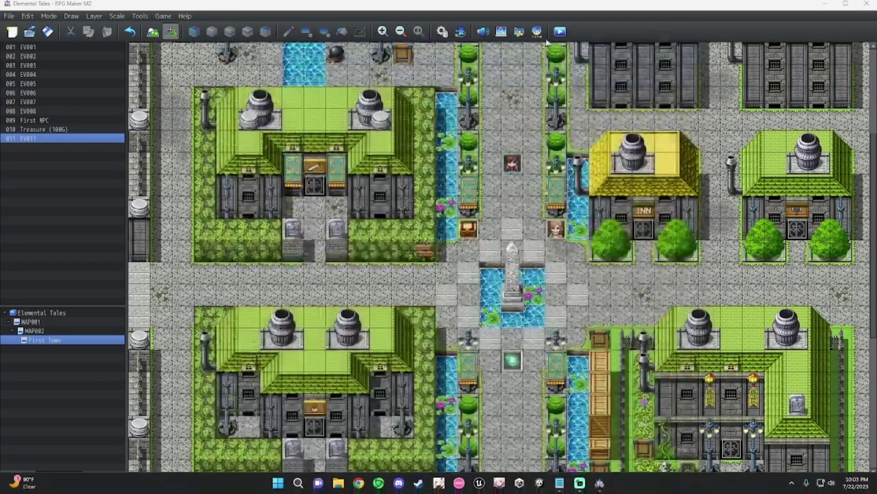
Open the game's project folder in File Explorer and go to img > characters.
left_click(143, 16)
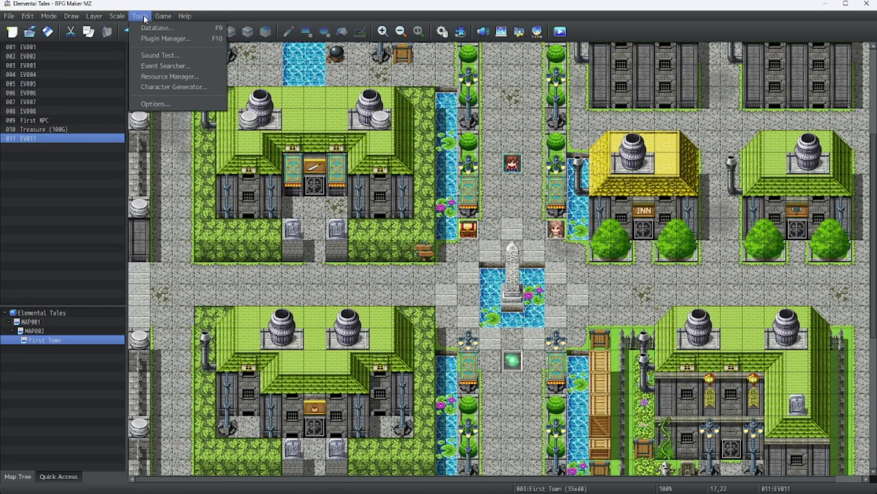
mouse_move(158, 19)
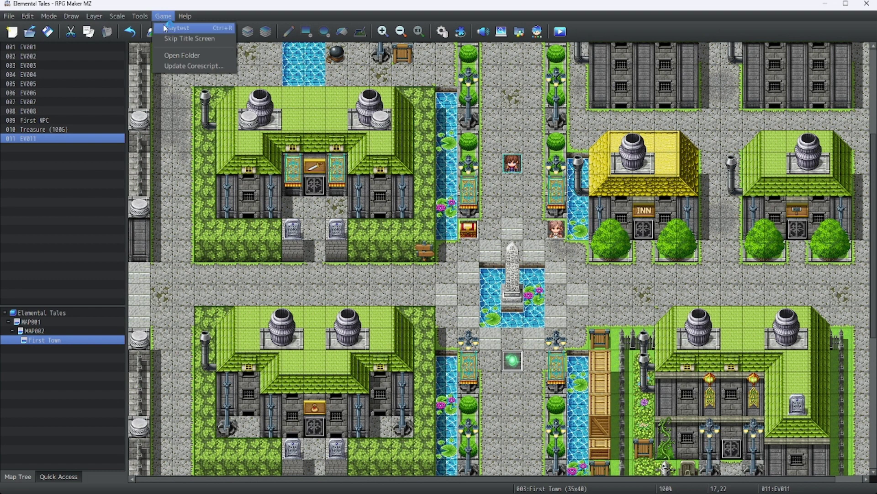
left_click(177, 55)
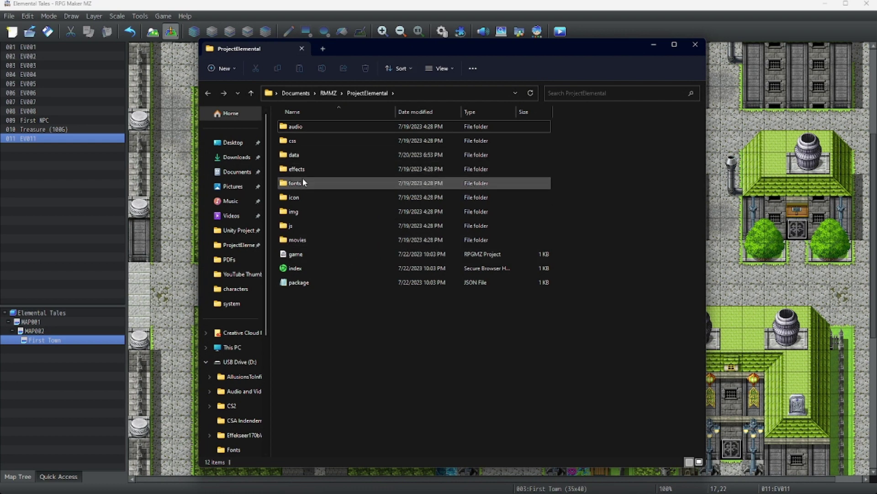
left_click(294, 214)
double_click(295, 215)
double_click(296, 155)
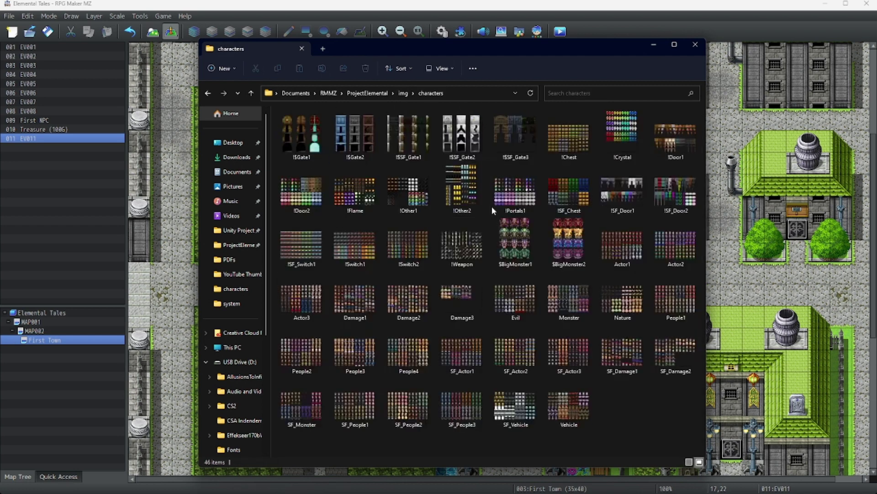
View the !Portals1 sprite sheet enlarged in the image viewer, then close it.
left_click(528, 194)
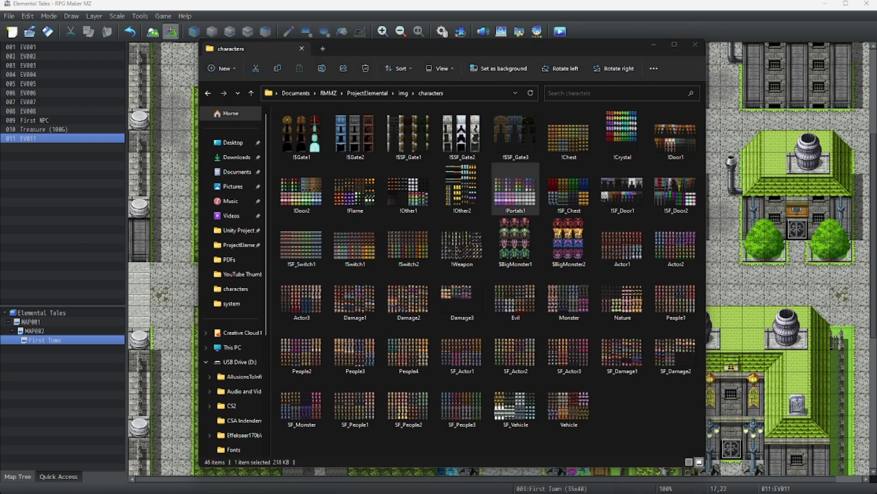
key("Return")
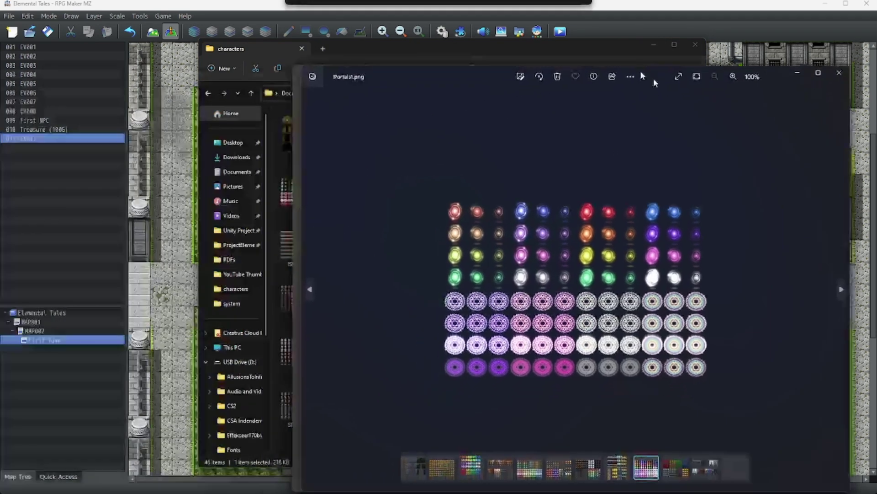
left_click_drag(646, 73, 555, 46)
scroll(587, 191, "up", 2)
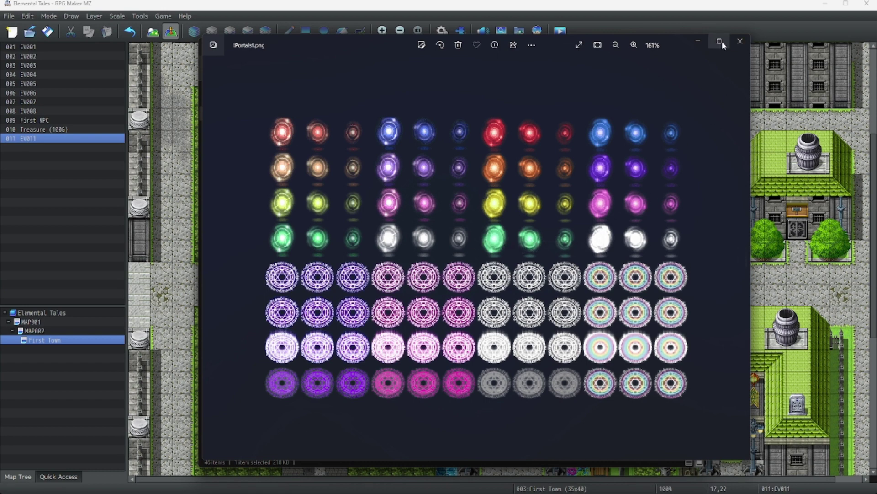
left_click(741, 43)
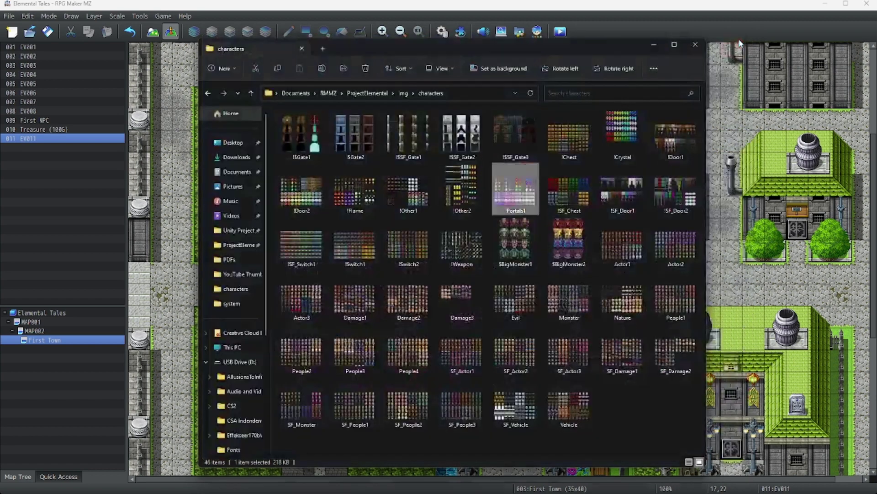
Examine the contents of the img folder's faces and parallaxes subfolders, returning to img after each.
left_click(404, 94)
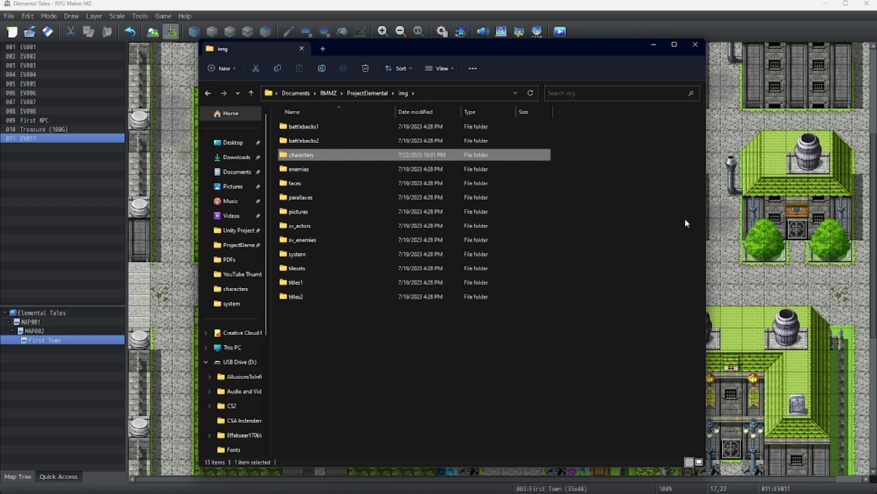
double_click(358, 182)
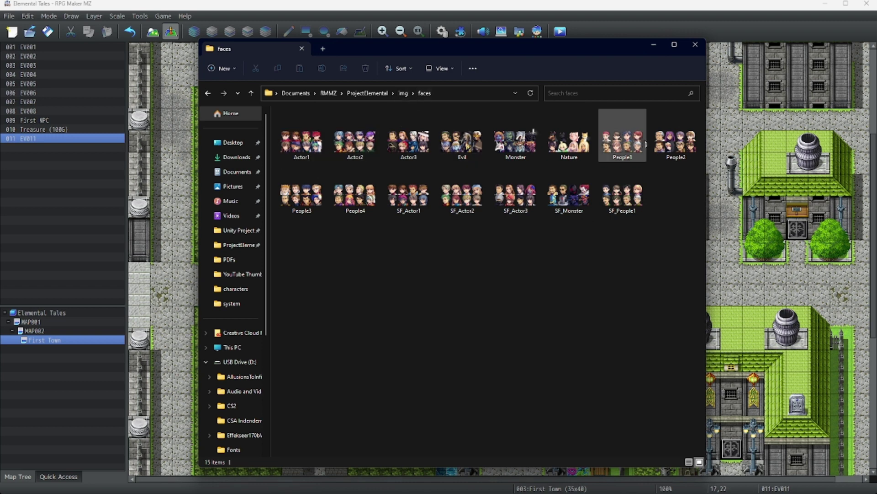
left_click(403, 93)
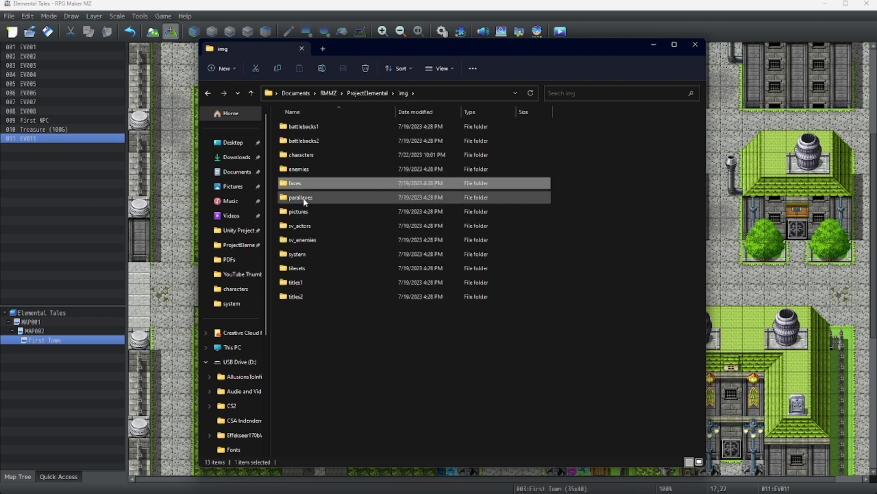
double_click(478, 128)
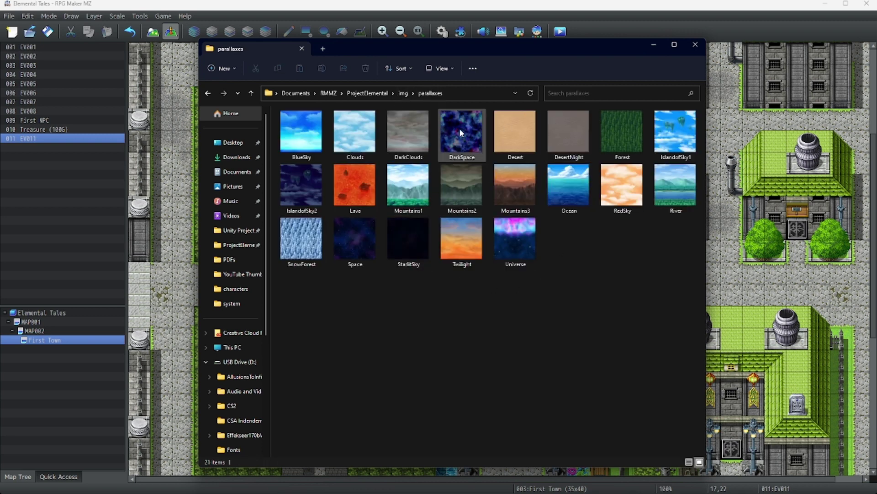
left_click(404, 93)
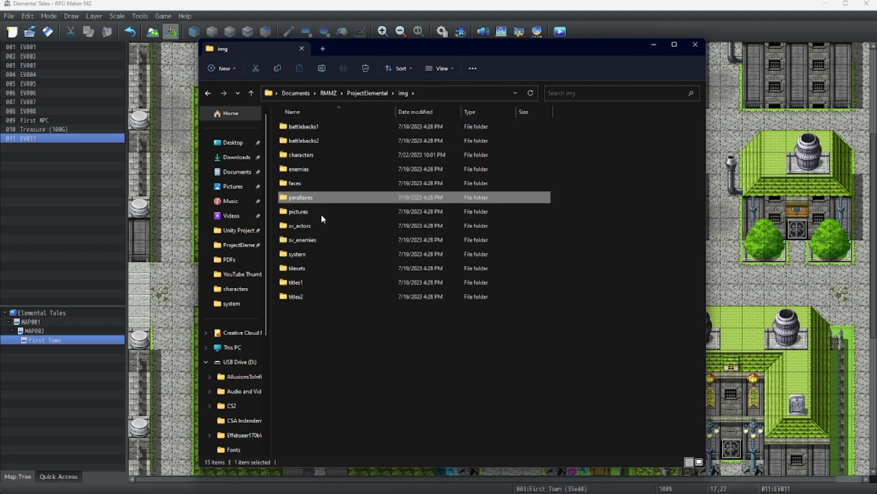
Look through the character portraits in the pictures folder and return to the img folder.
left_click(320, 210)
double_click(320, 212)
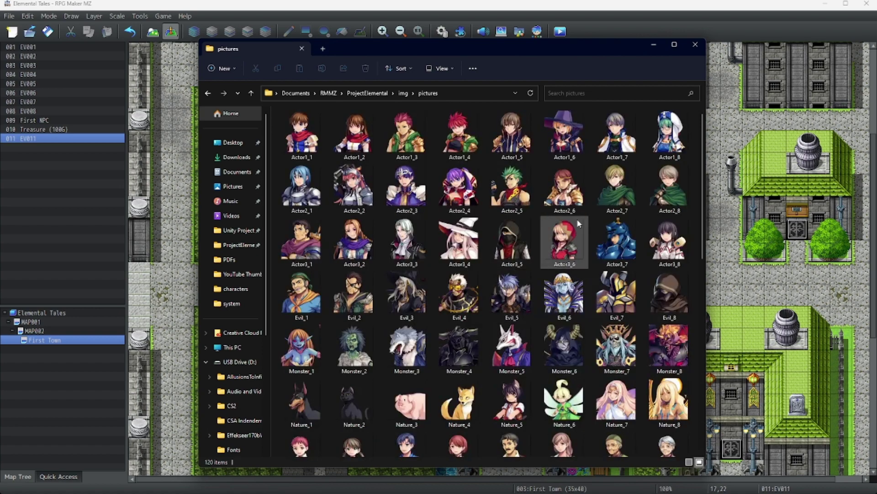
scroll(585, 223, "down", 2)
scroll(491, 239, "down", 6)
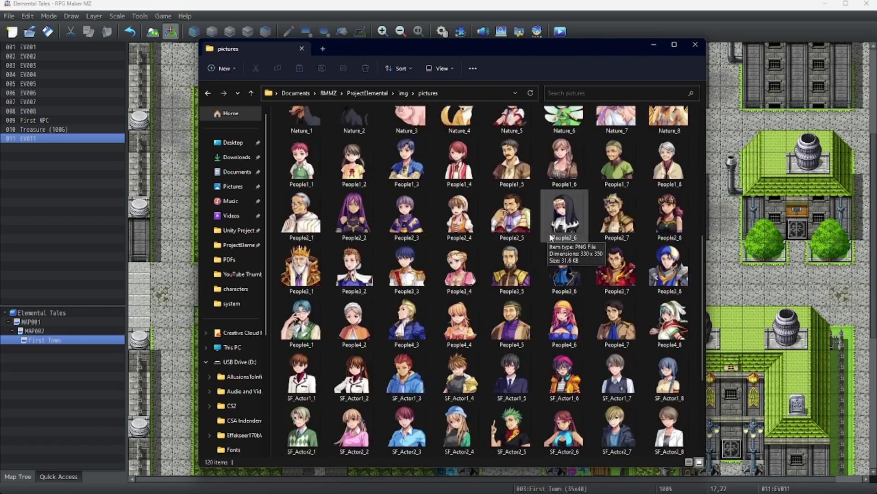
scroll(544, 247, "up", 8)
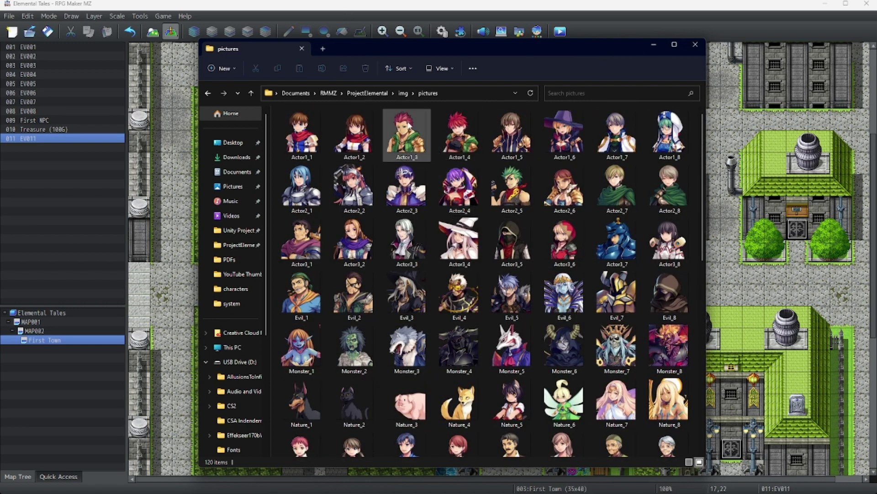
left_click(403, 93)
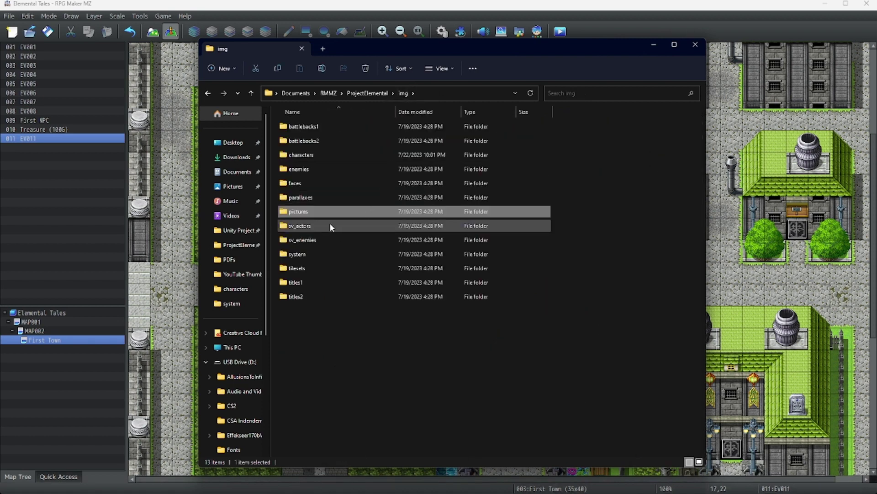
Examine the contents of the sv_actors and system folders, returning to img after each.
double_click(327, 227)
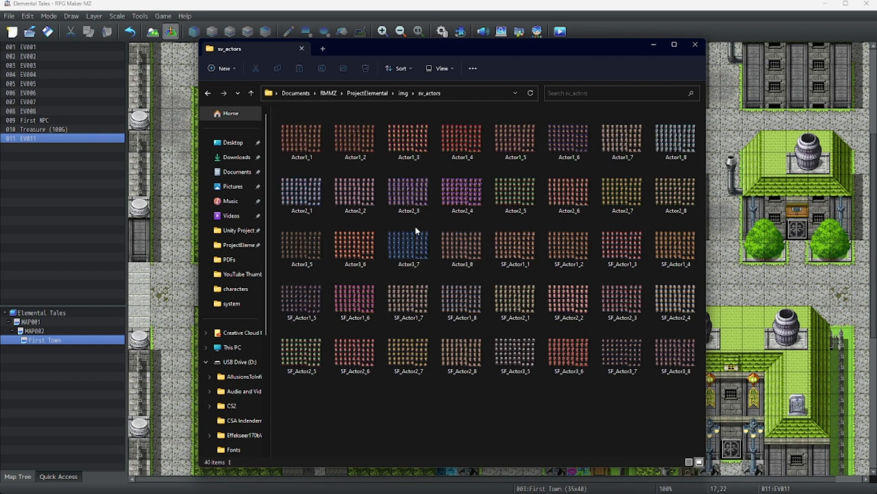
left_click(403, 93)
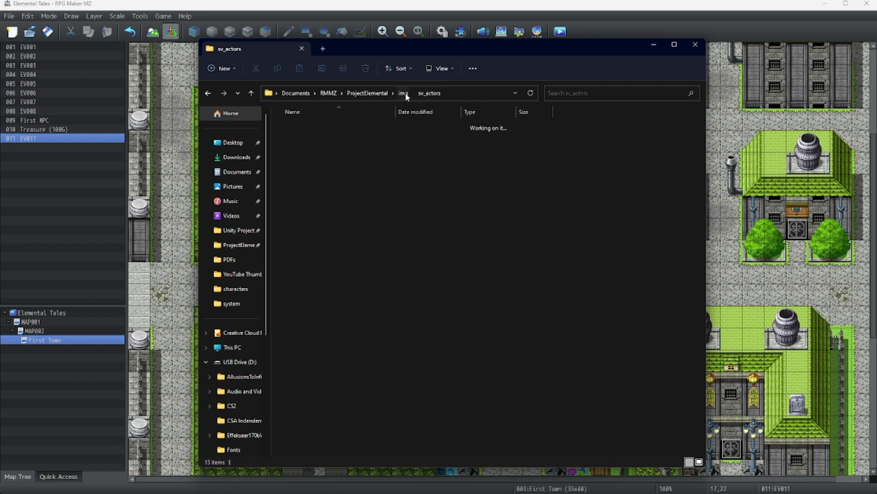
double_click(325, 254)
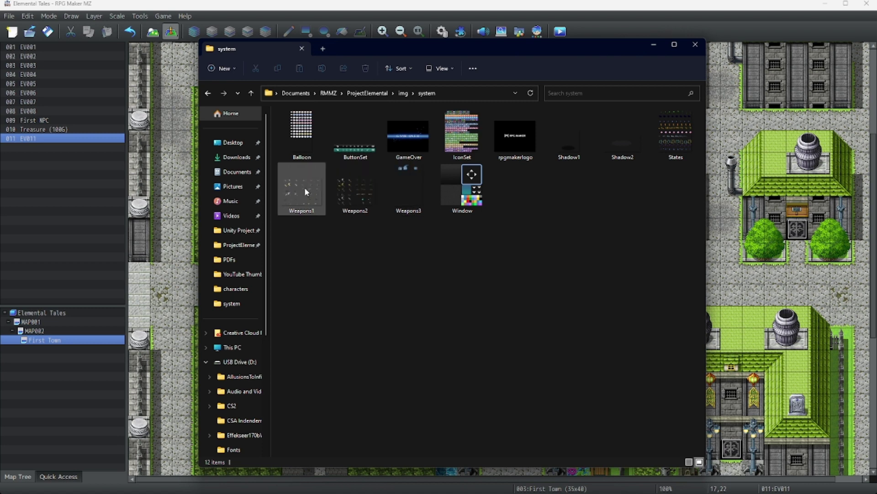
left_click(404, 94)
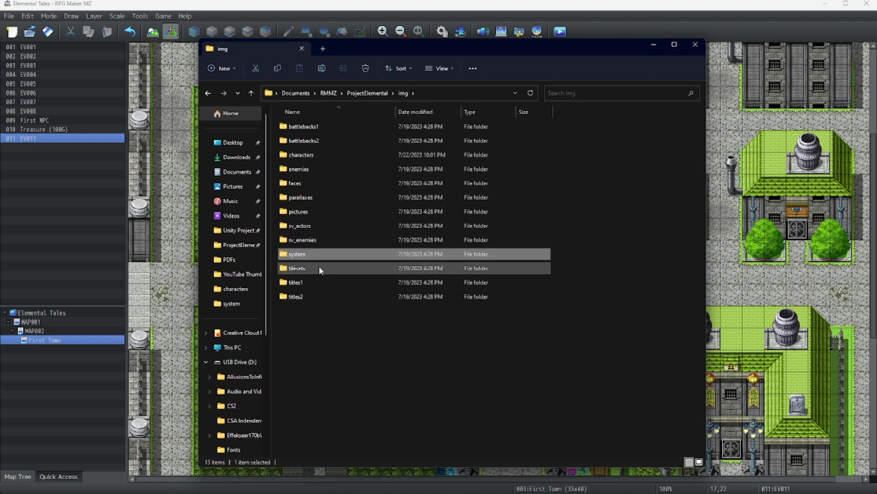
Look through the files in the tilesets folder, return to img, and close the File Explorer window.
double_click(319, 268)
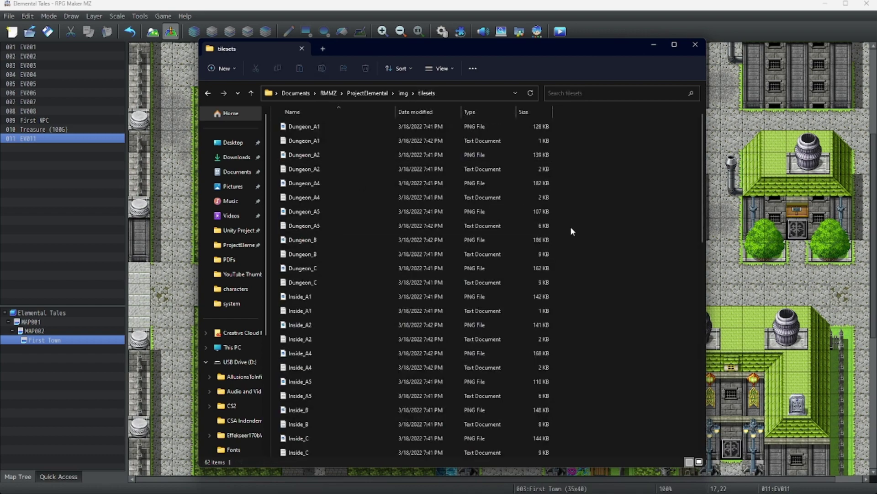
scroll(548, 225, "down", 2)
left_click_drag(699, 242, 693, 125)
left_click(404, 94)
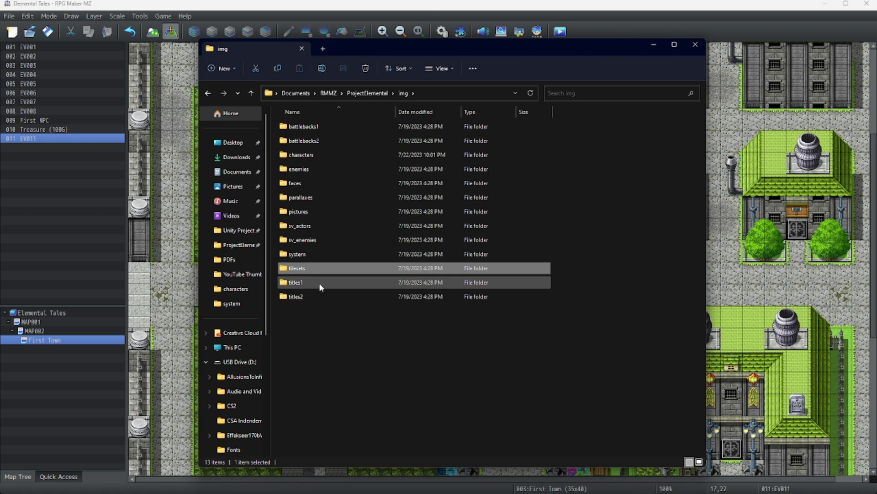
mouse_move(323, 288)
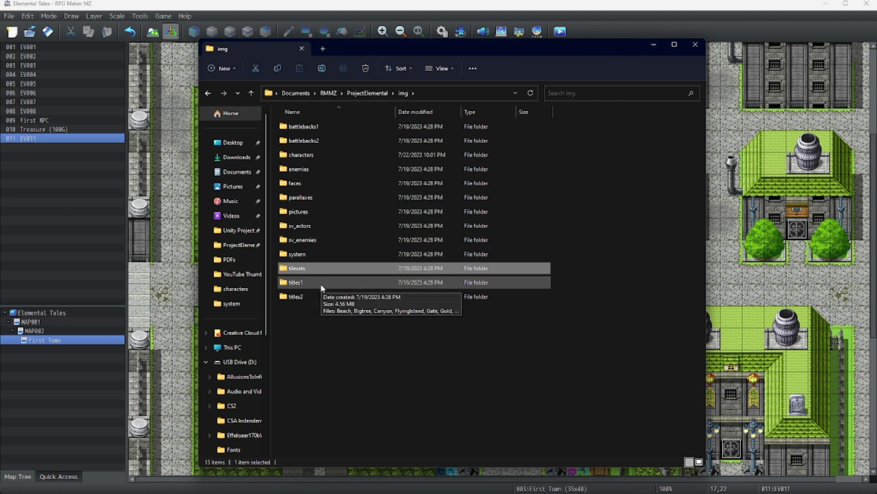
mouse_move(363, 163)
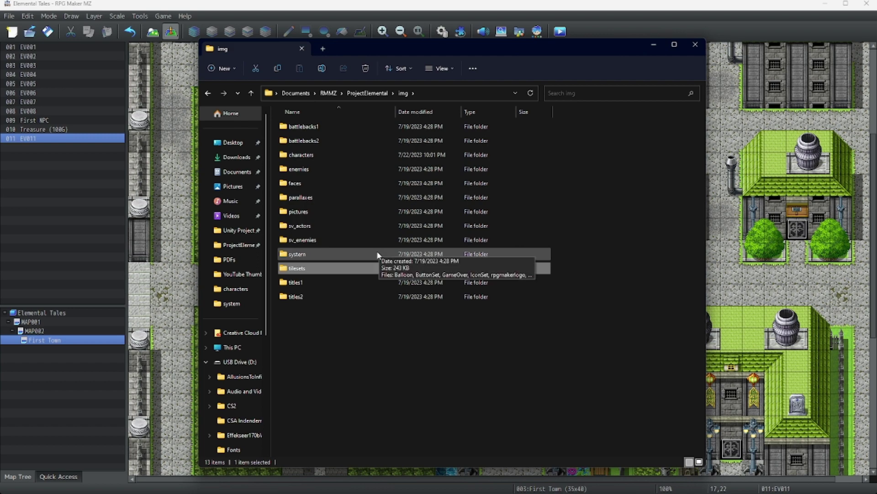
left_click(695, 45)
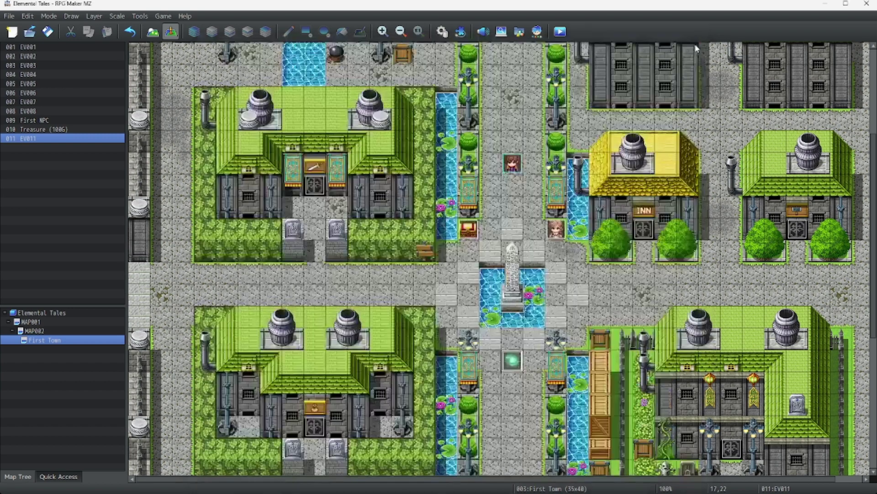